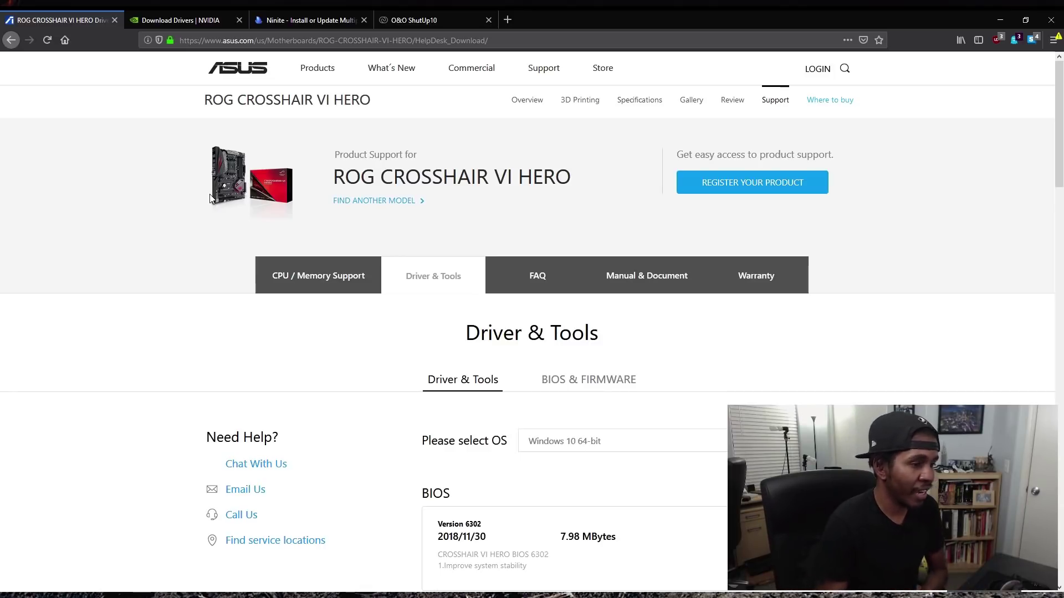
scroll(826, 266, down, 3)
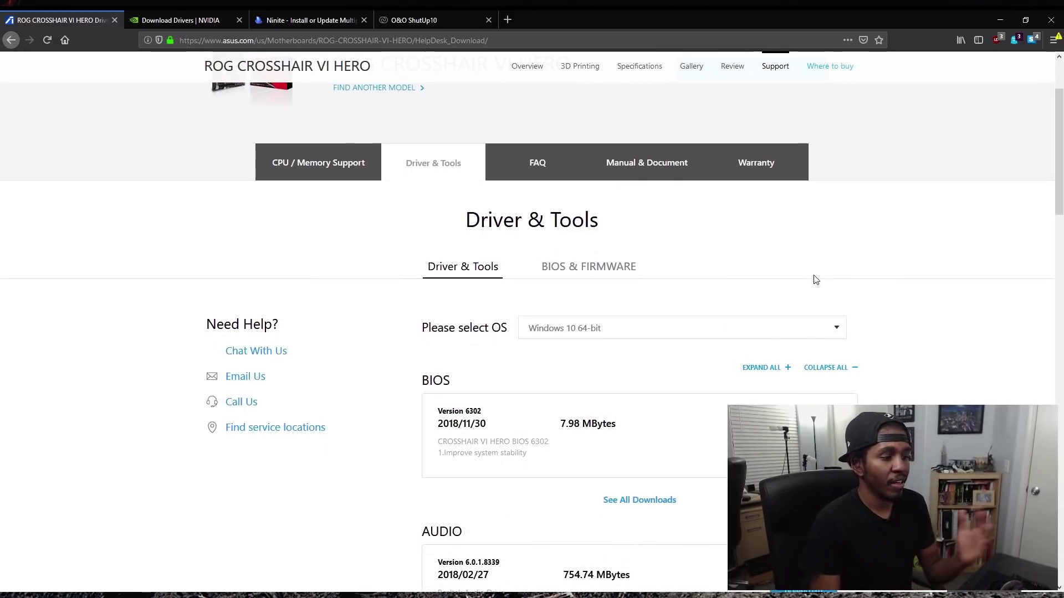
scroll(836, 294, down, 2)
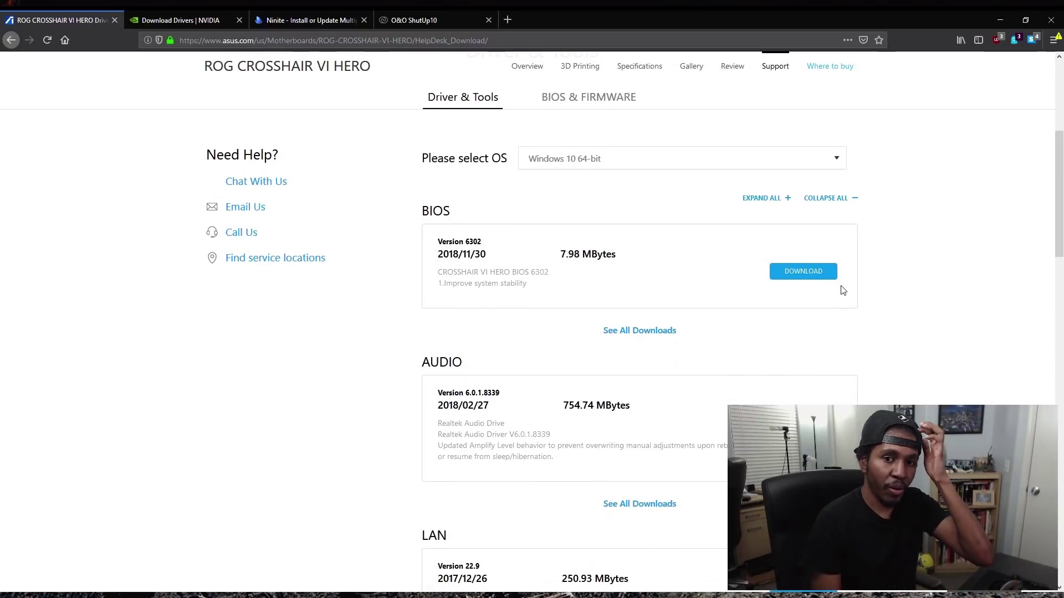
scroll(831, 291, down, 2)
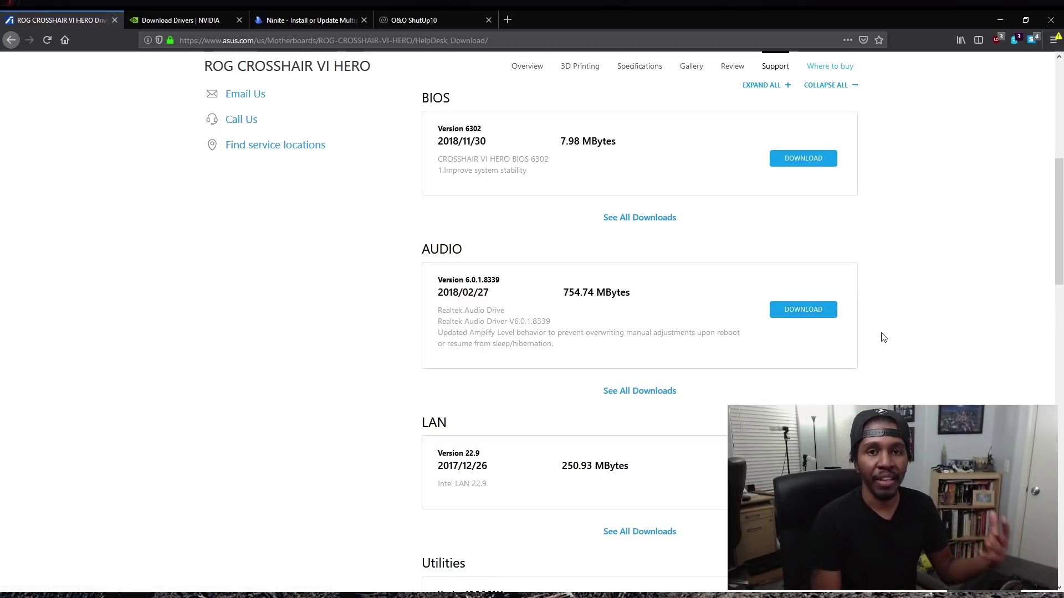
scroll(884, 337, down, 1)
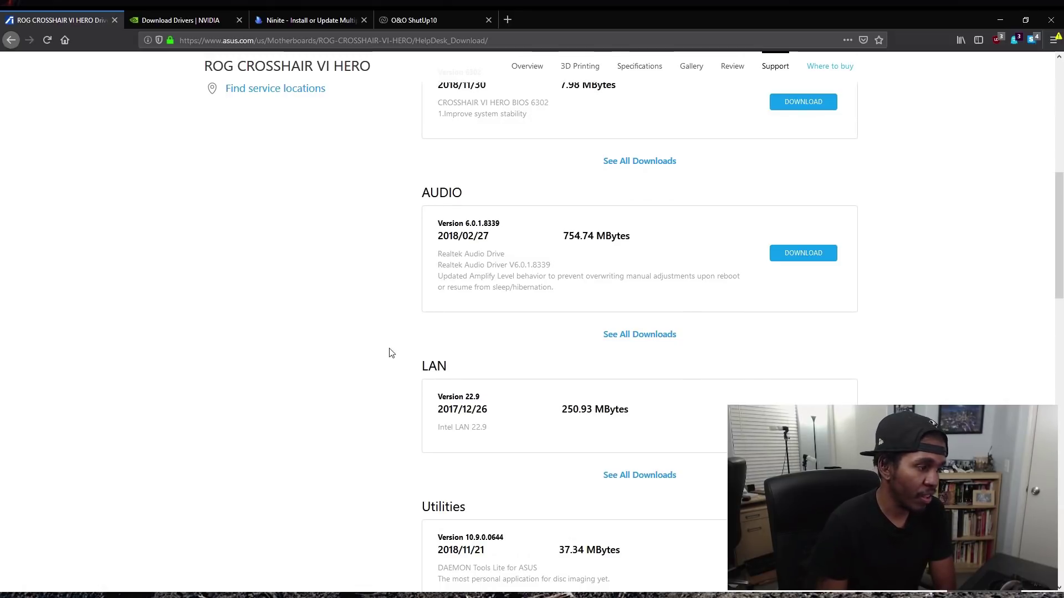
scroll(447, 355, down, 8)
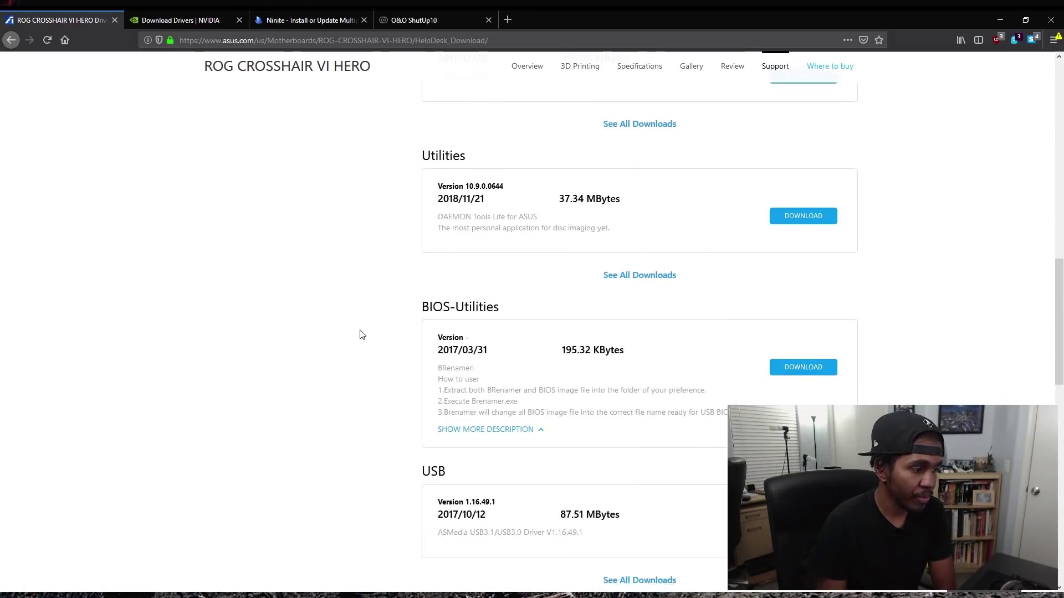
scroll(371, 388, down, 1)
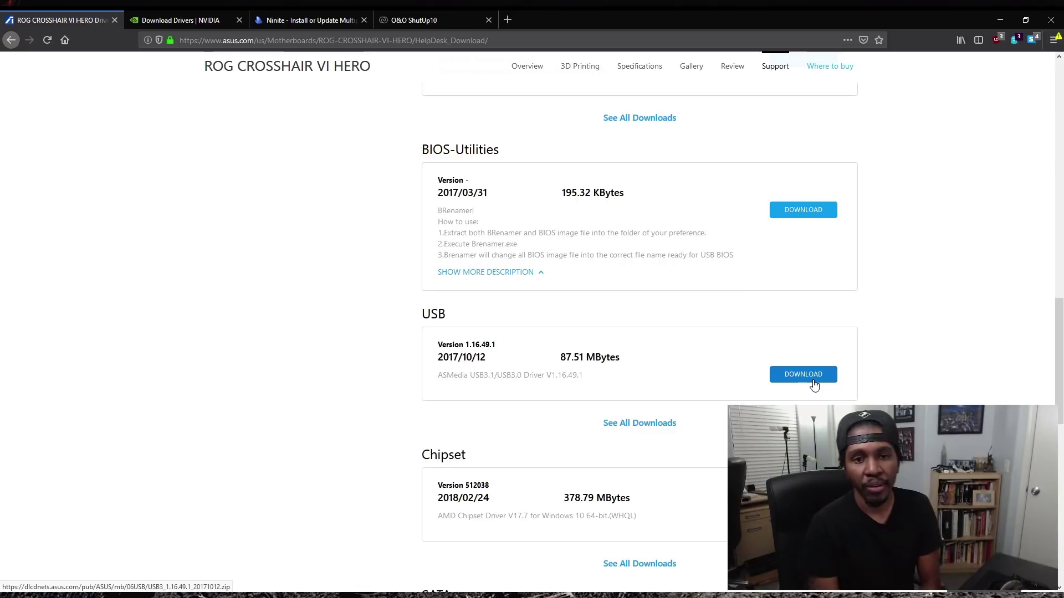
scroll(842, 387, down, 5)
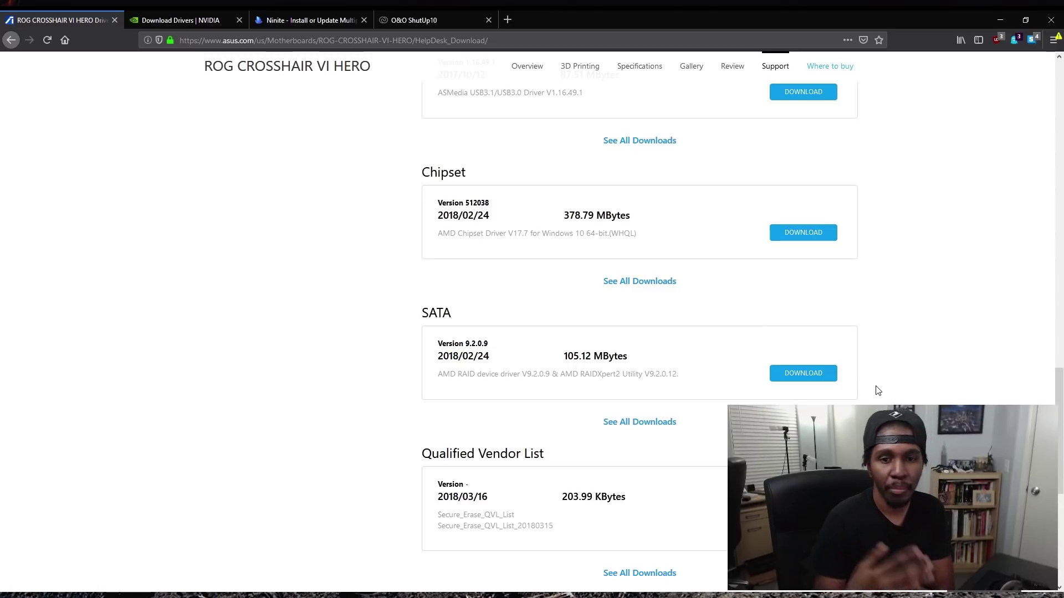
On the NVIDIA driver page, select GeForce, GeForce 10 Series and GeForce GTX 1070
click(185, 22)
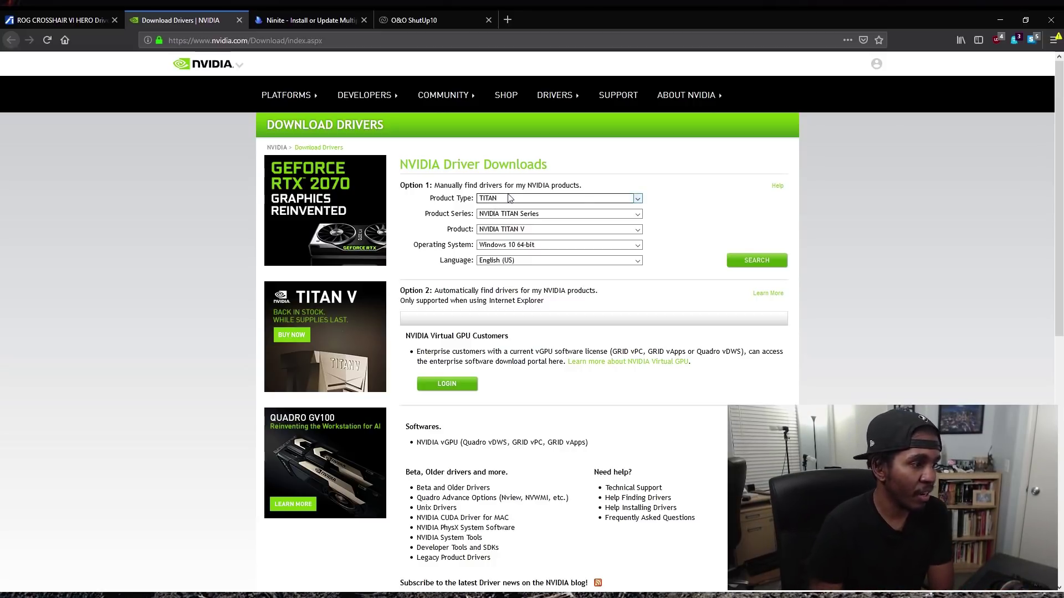
key(Up)
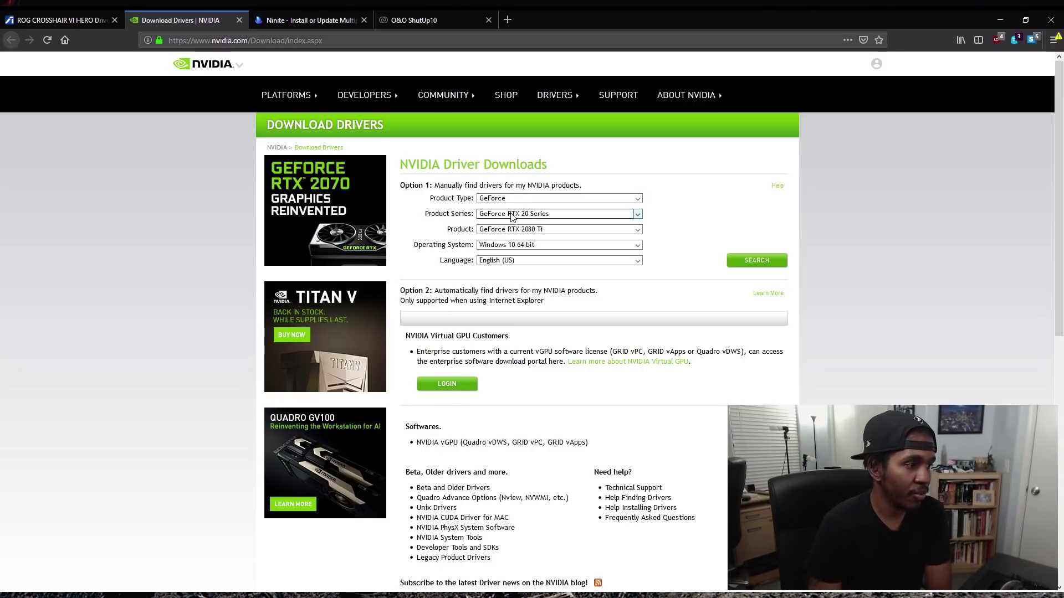
click(576, 254)
click(533, 231)
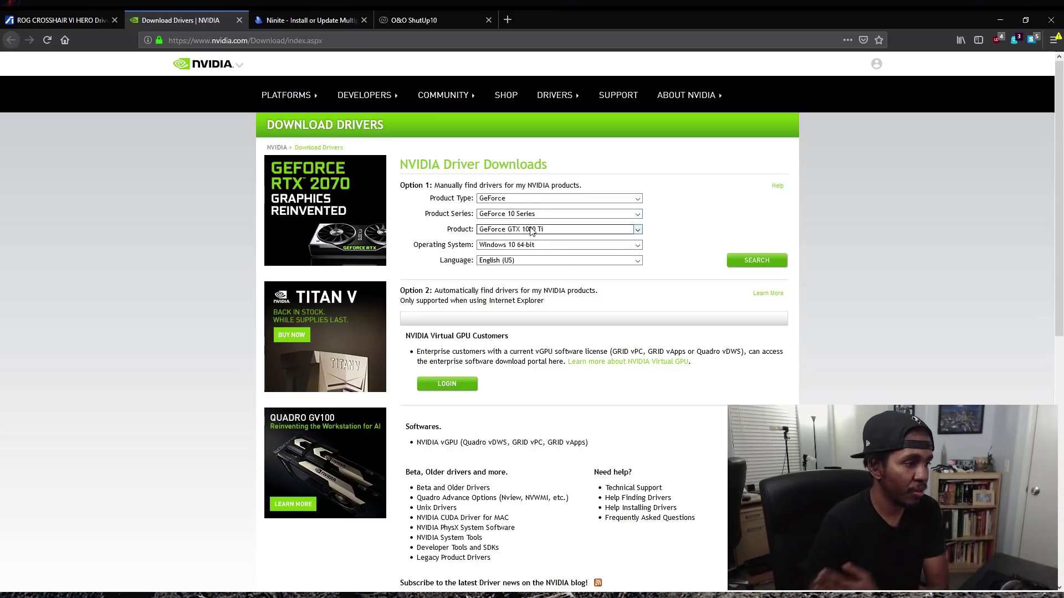
key(Down)
key(Down)
key(Down)
key(Tab)
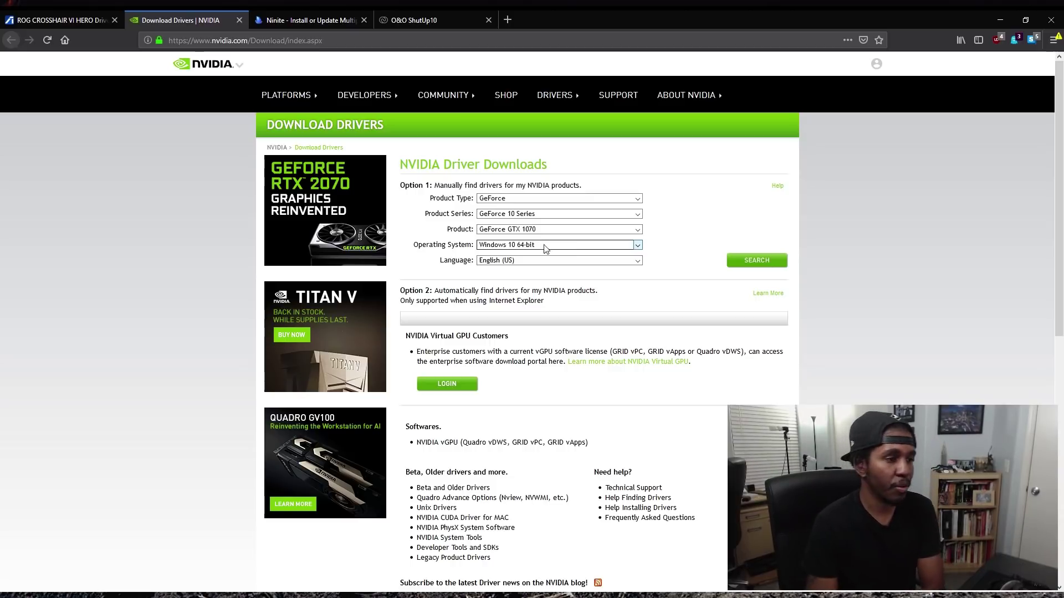
Search NVIDIA drivers to find Game Ready Driver 417.01, then go to the Ninite site
click(753, 267)
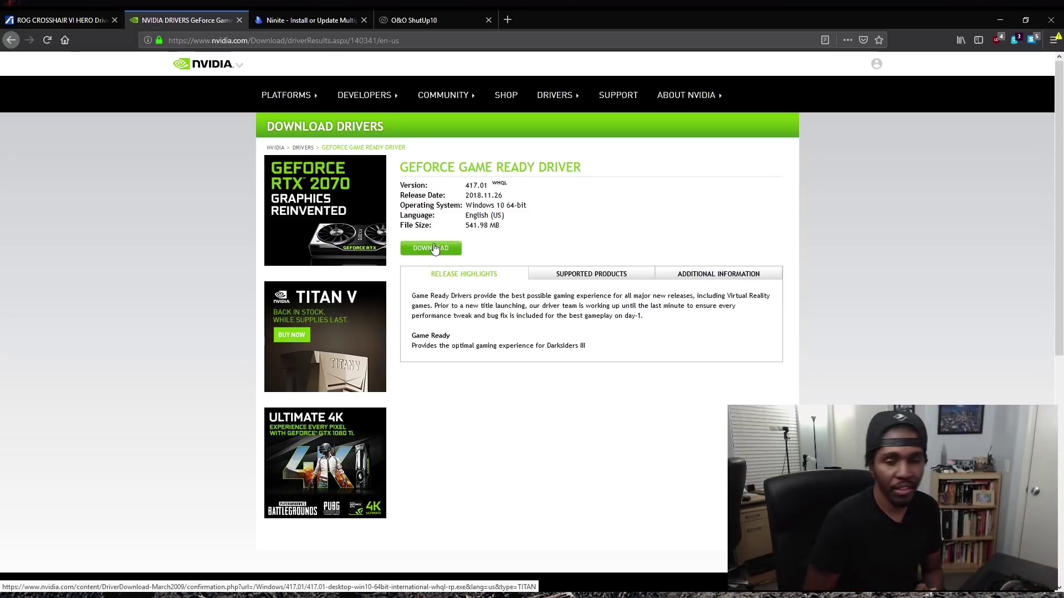
click(309, 19)
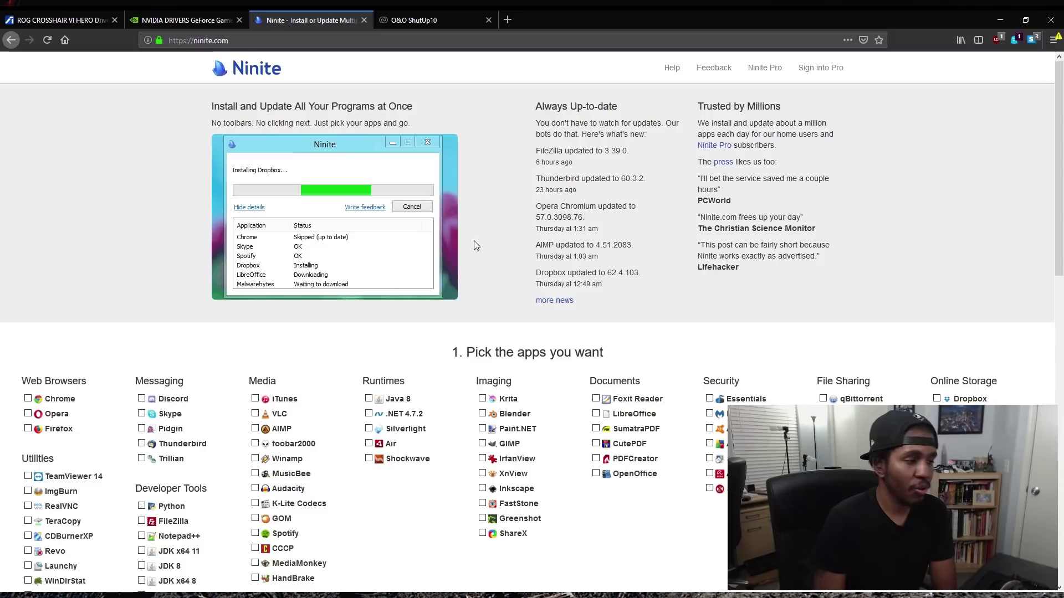
Scroll down the Ninite page to the 'Pick the apps you want' list
scroll(523, 263, down, 2)
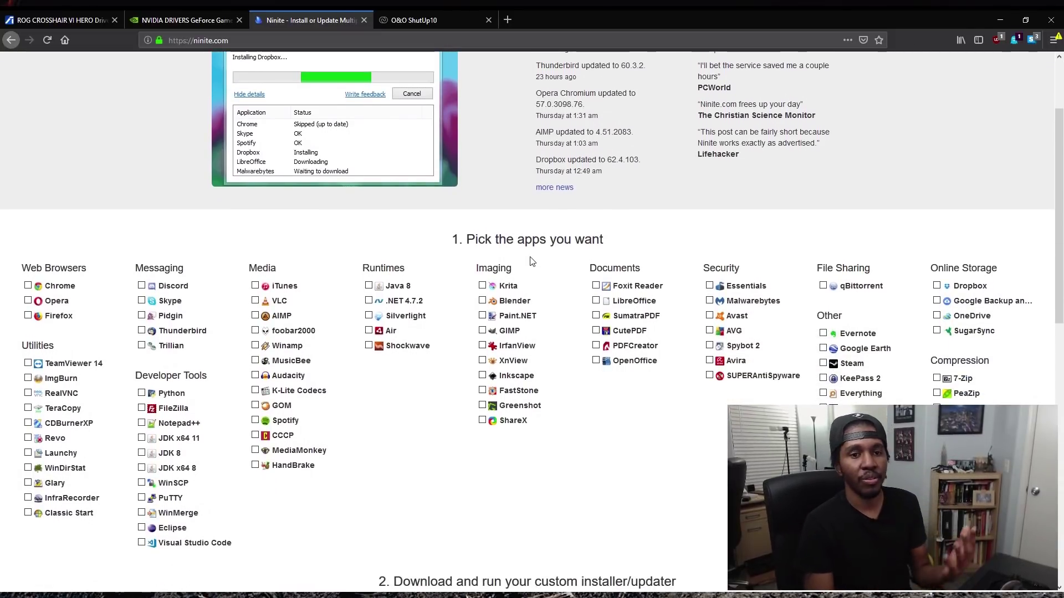
scroll(526, 285, down, 3)
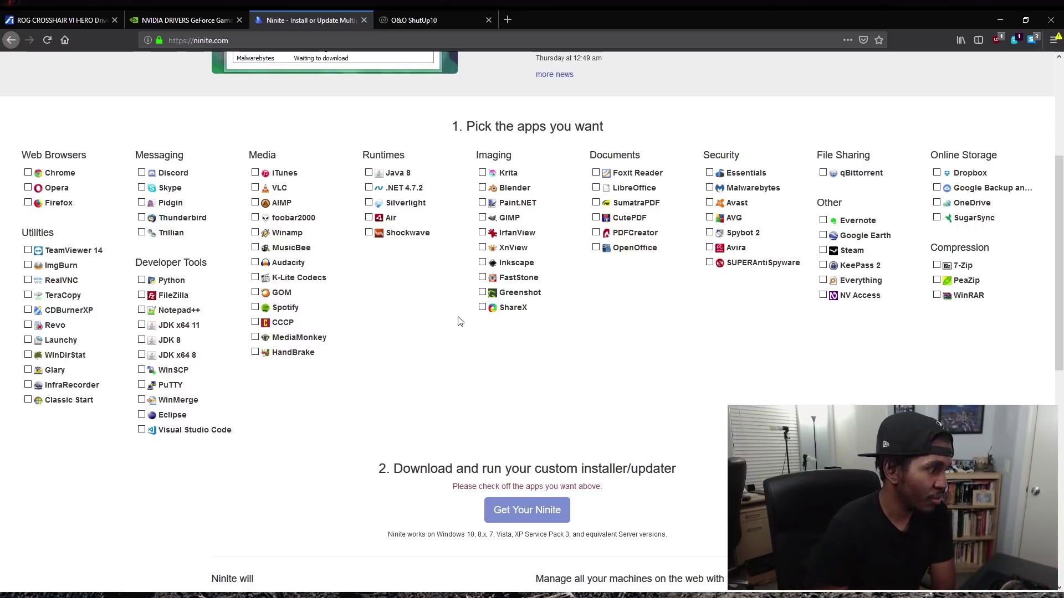
Select Steam and 7-Zip on Ninite and get the custom installer
scroll(458, 322, up, 2)
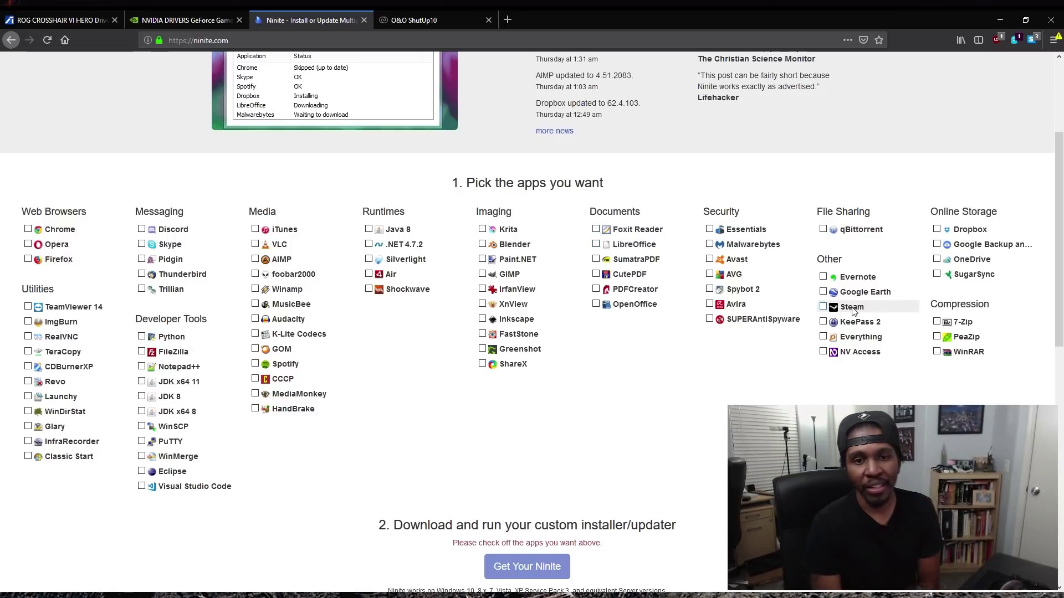
click(824, 307)
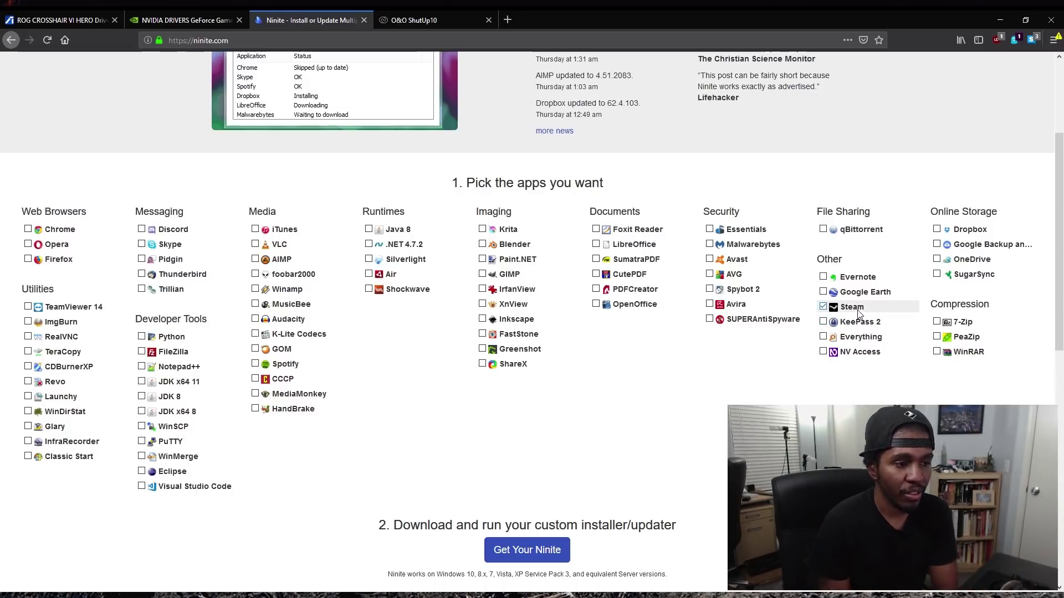
click(967, 327)
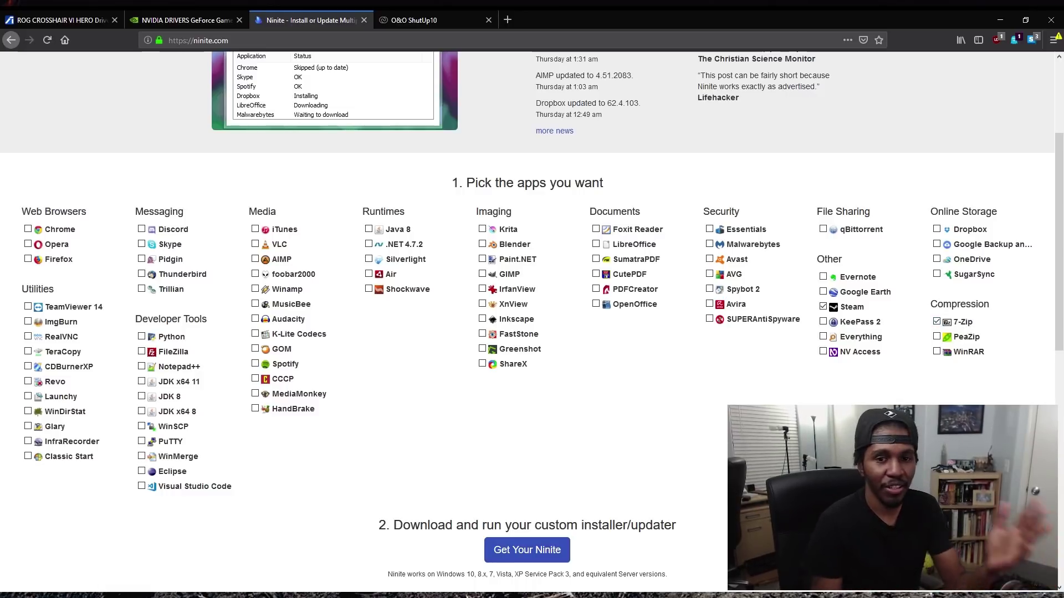
click(555, 565)
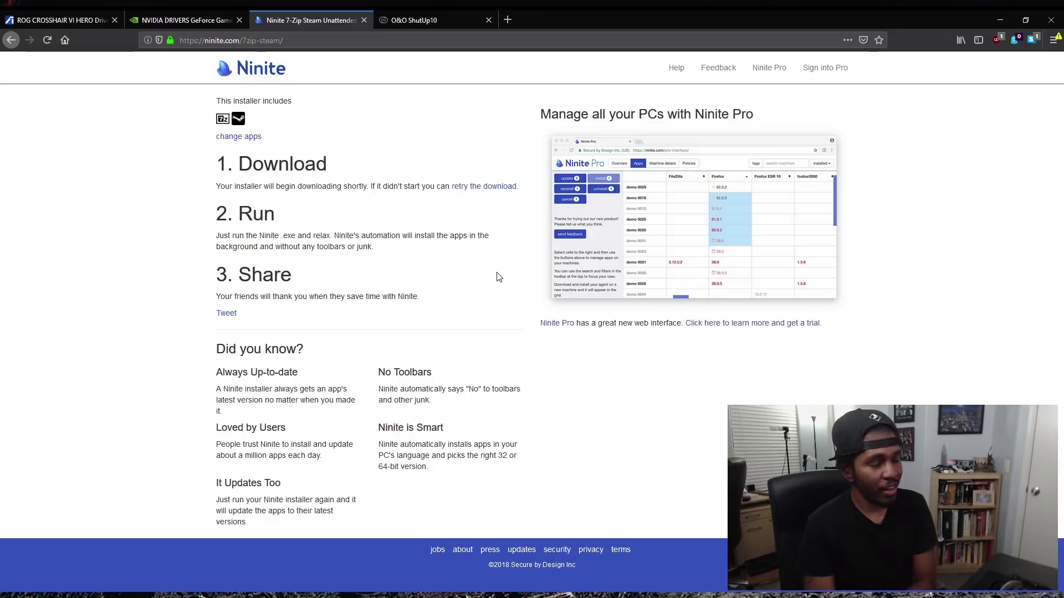
Leave the Ninite 7-Zip/Steam download running and go to the O&O ShutUp10 page
click(427, 25)
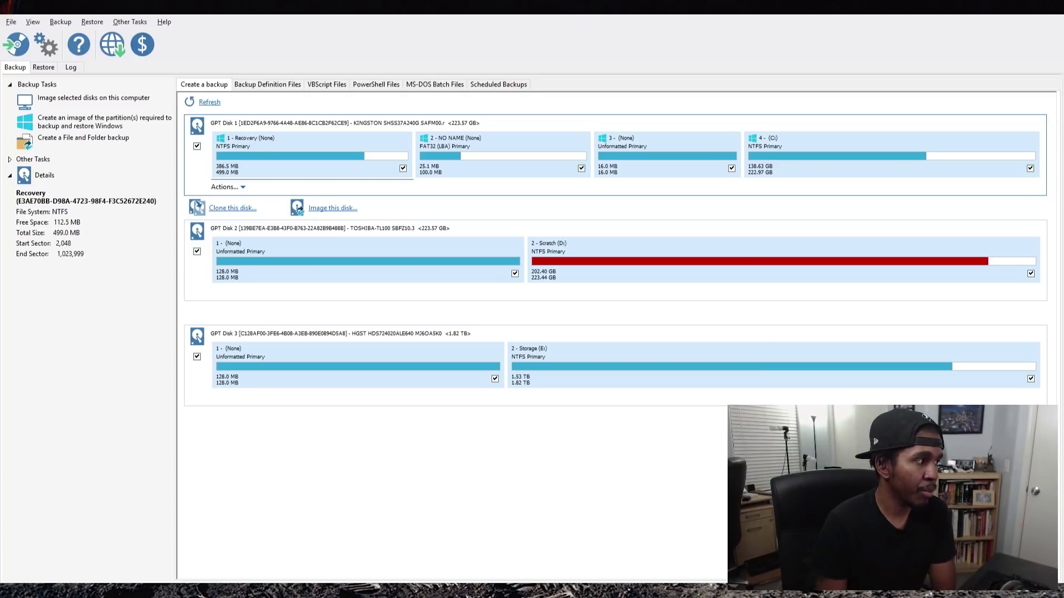
click(91, 126)
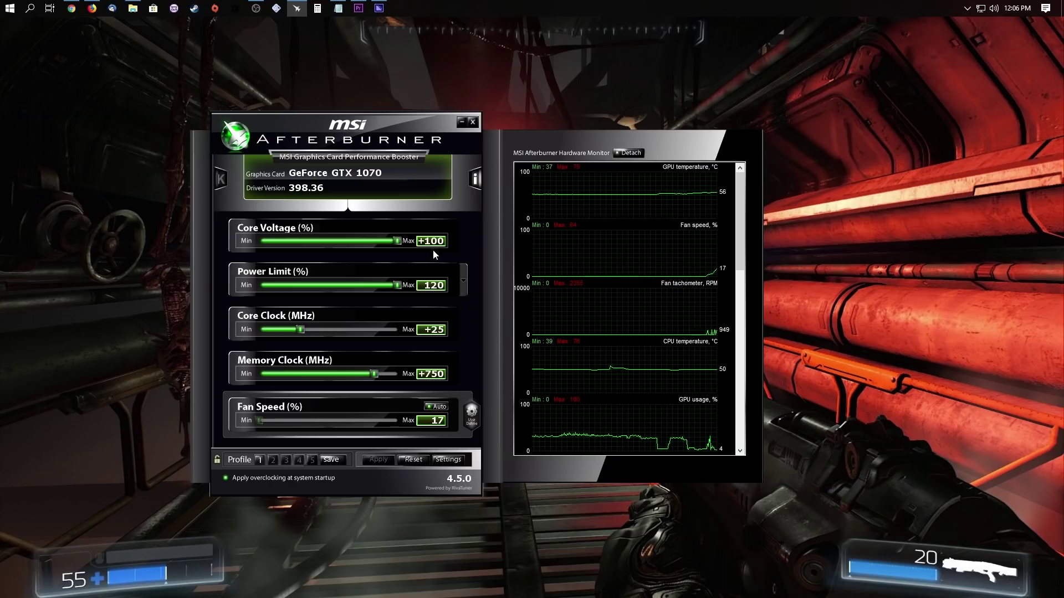
Show and hide Afterburner's temperature limit linked to Power Limit, then scroll HWiNFO64 sensor readings
click(461, 284)
click(464, 282)
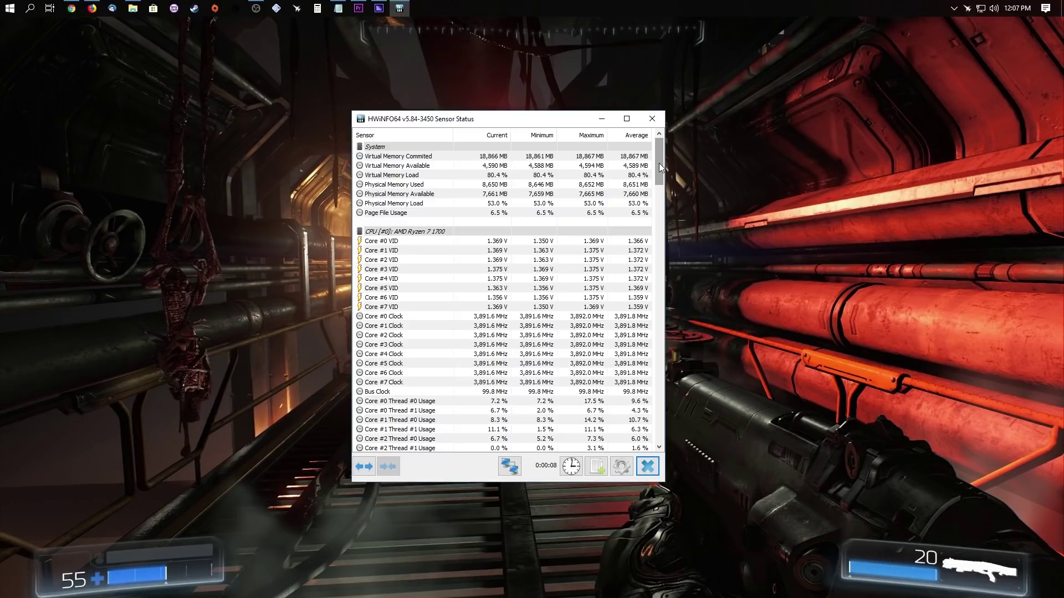
drag(659, 164, 665, 184)
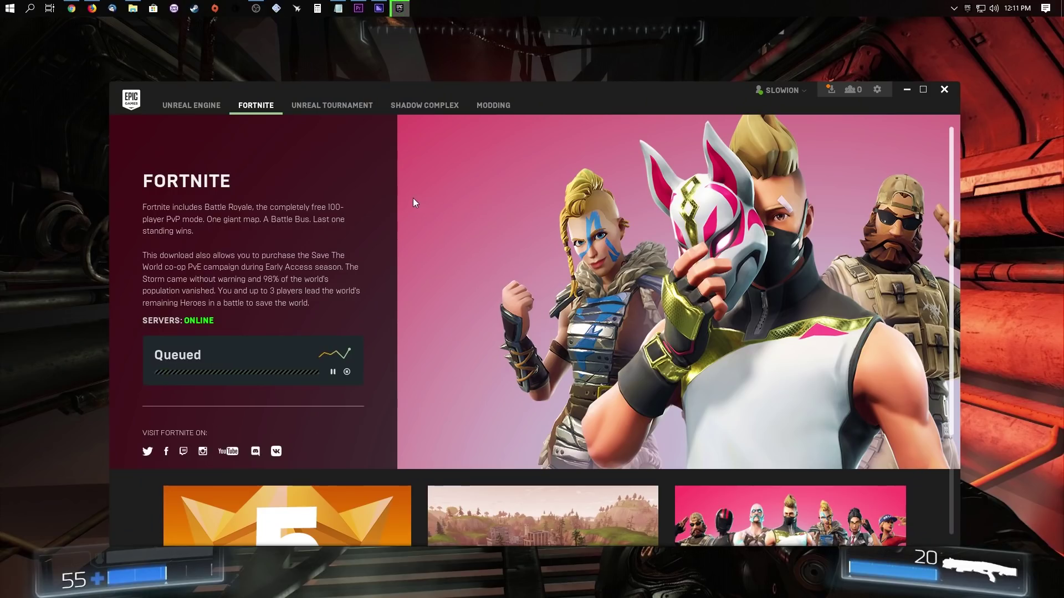
scroll(413, 200, down, 4)
scroll(413, 197, down, 1)
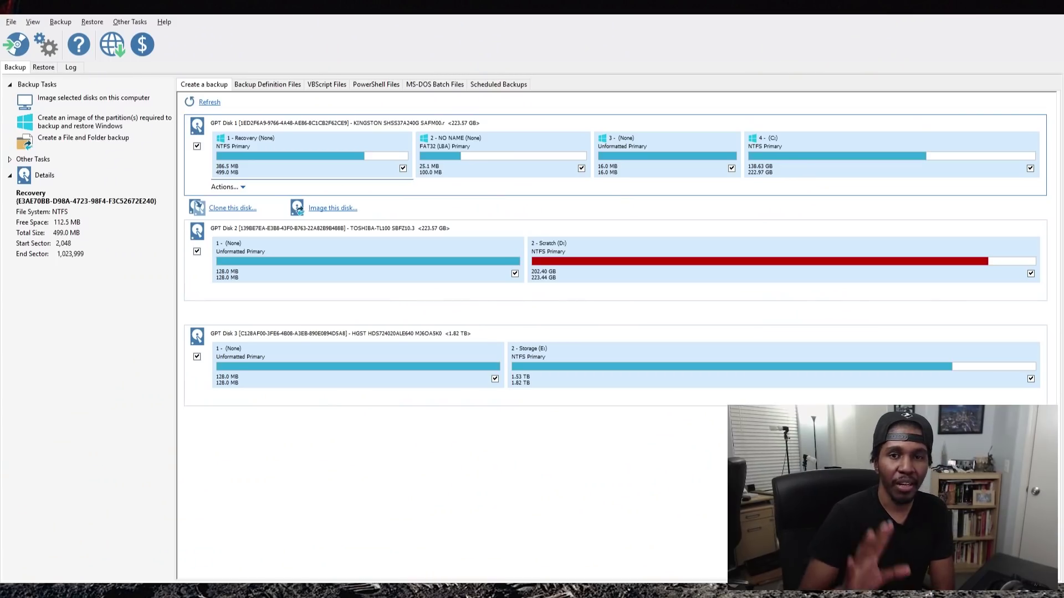